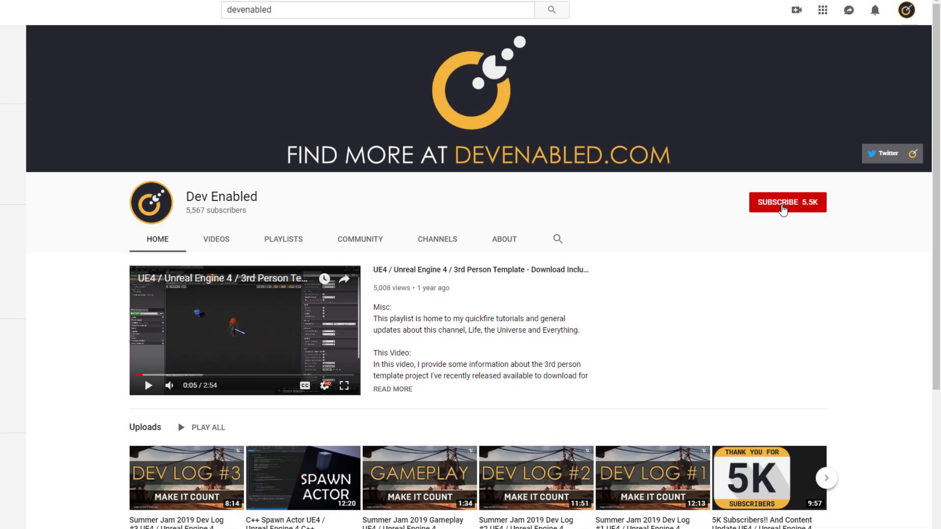
Step: Subscribe to the tutorial channel and turn on notifications for every new video
click(782, 205)
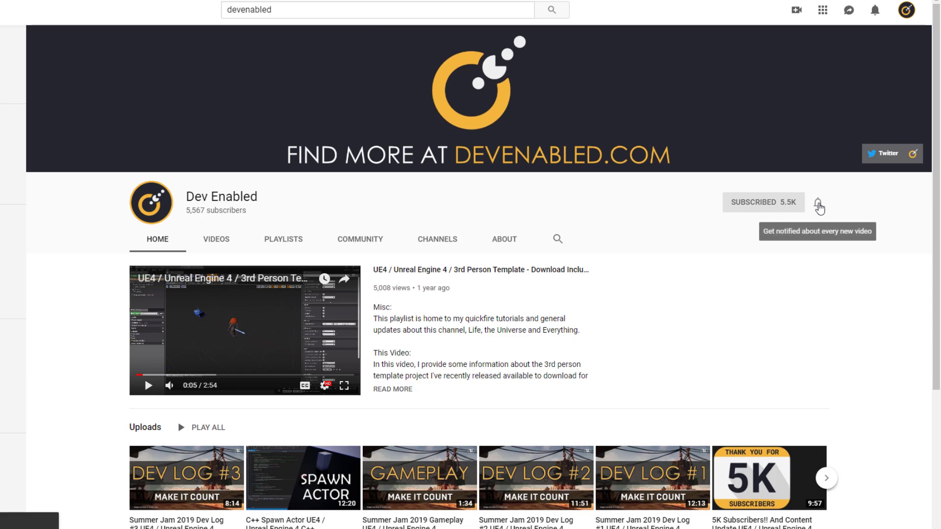
click(817, 203)
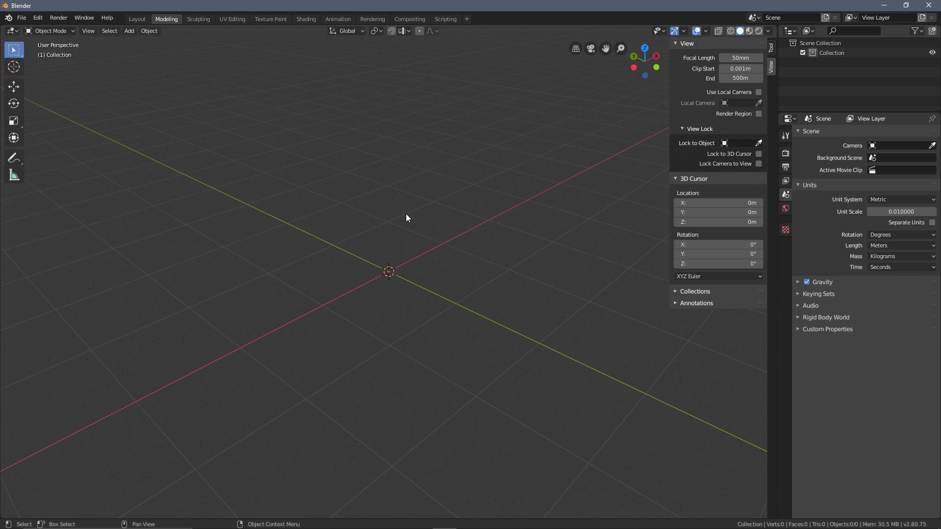
Step: Add a cube and subdivide it once in Edit Mode, then return to Object Mode
key(shift+a)
mouse_move(406, 215)
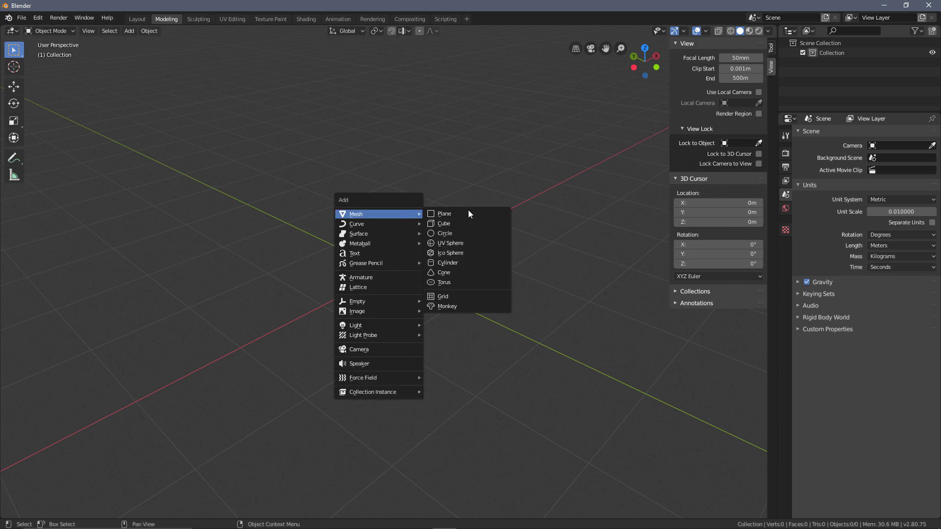
click(462, 222)
key(Tab)
key(F3)
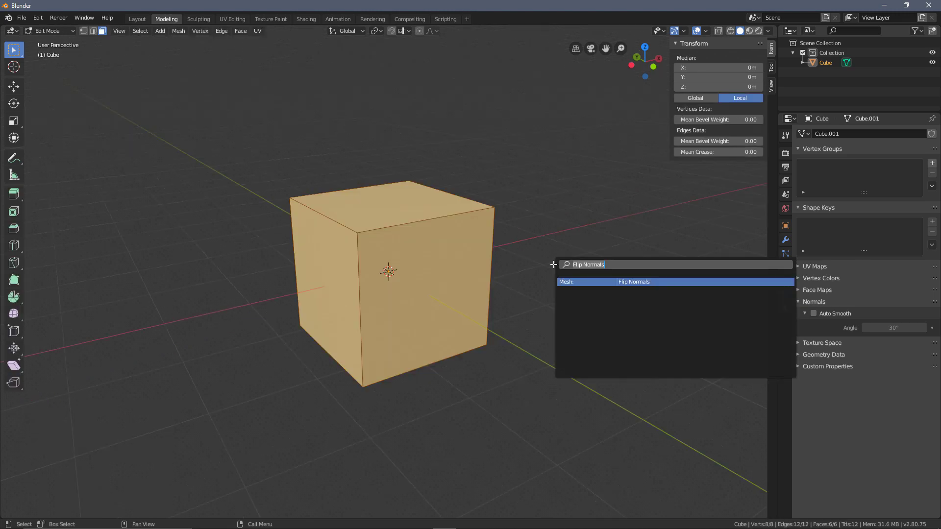
text(sub)
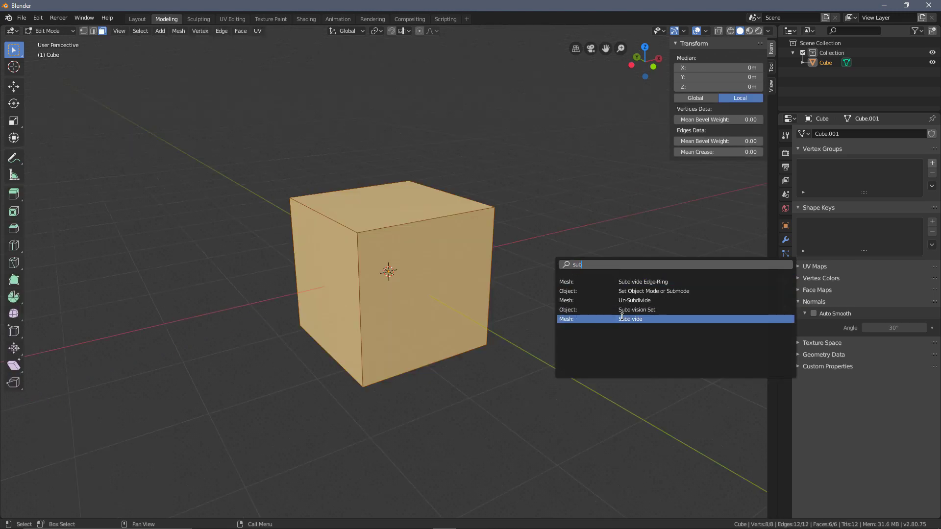
click(622, 317)
middle_drag(622, 317, 591, 246)
key(Tab)
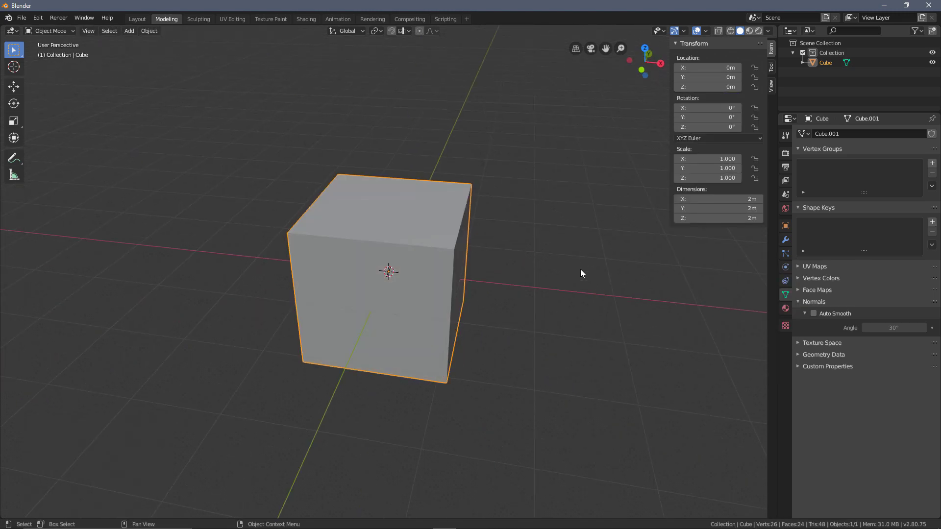
Step: Orbit around the subdivided cube, then deselect it and select it again
middle_drag(505, 206, 742, 238)
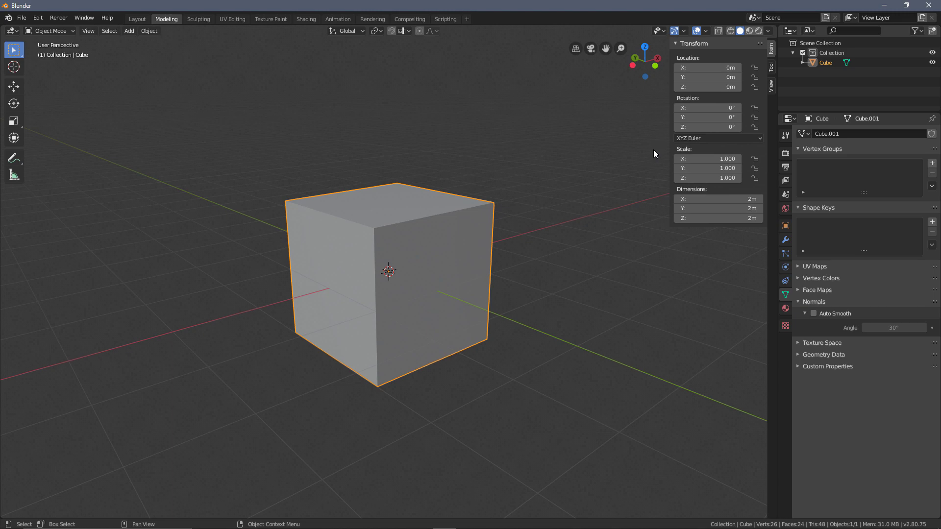
click(558, 223)
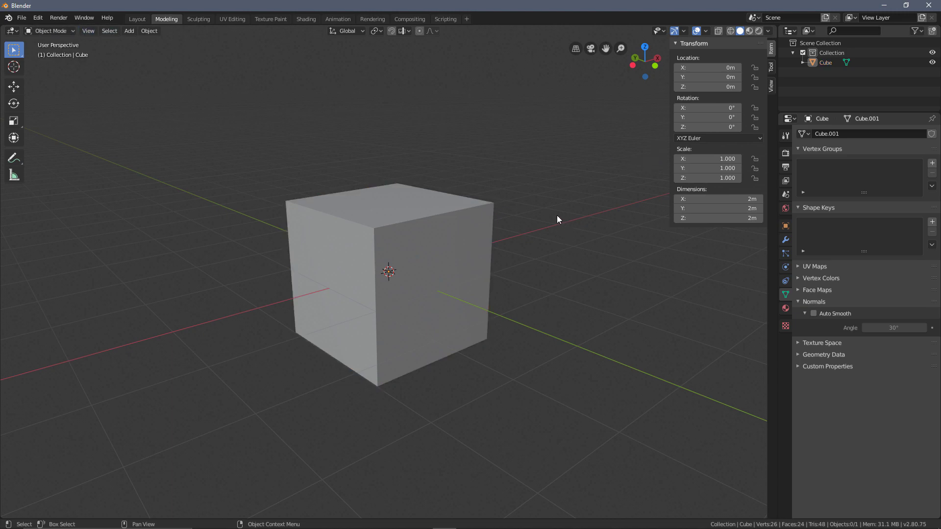
click(420, 236)
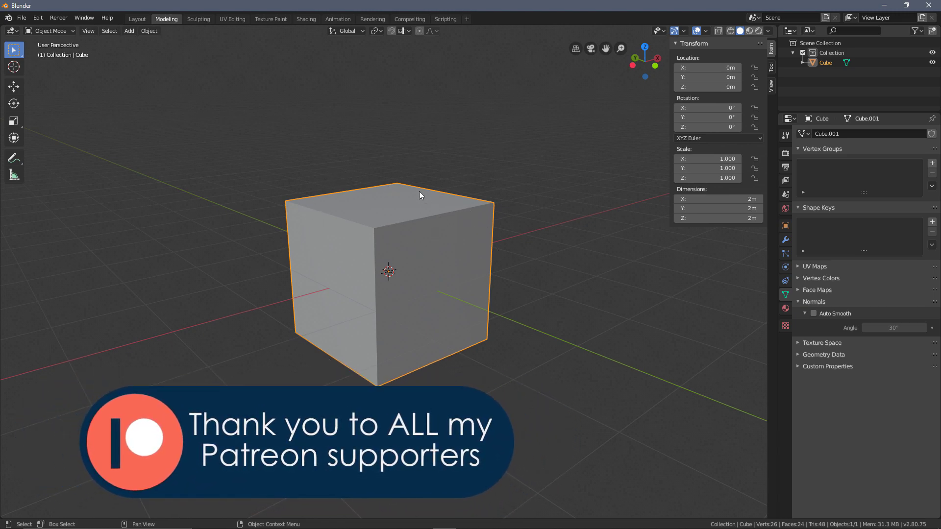
Step: Assign Alt+Numpad + as the shortcut for File > Export > FBX (.fbx)
click(22, 19)
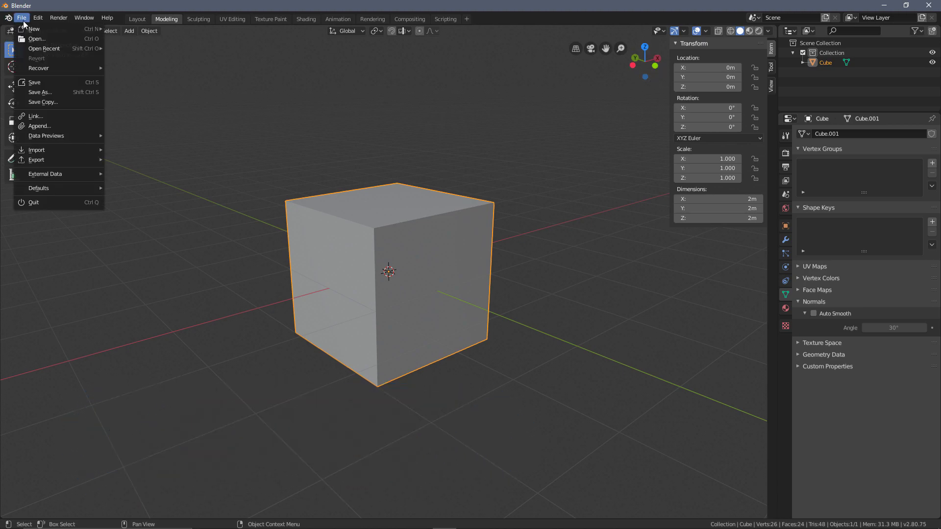
mouse_move(51, 161)
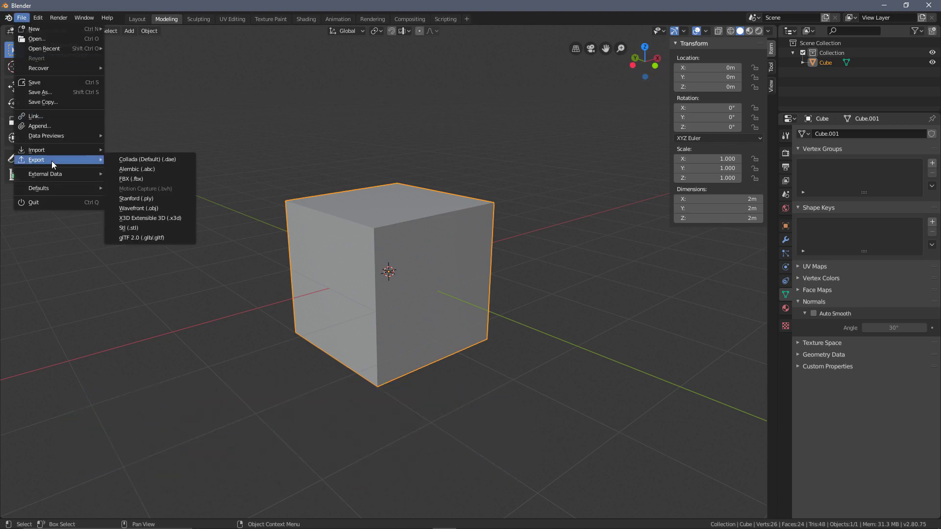
right_click(150, 177)
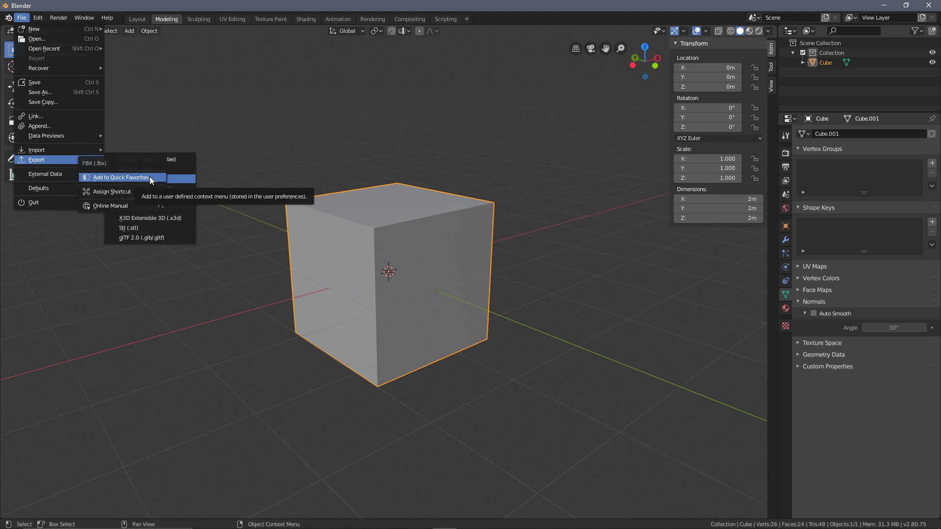
click(128, 192)
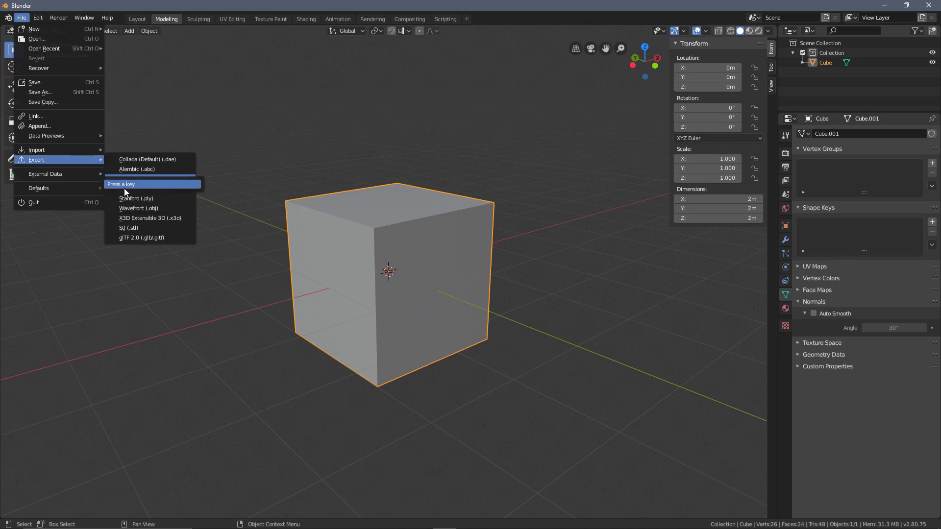
key(alt+KP_Add)
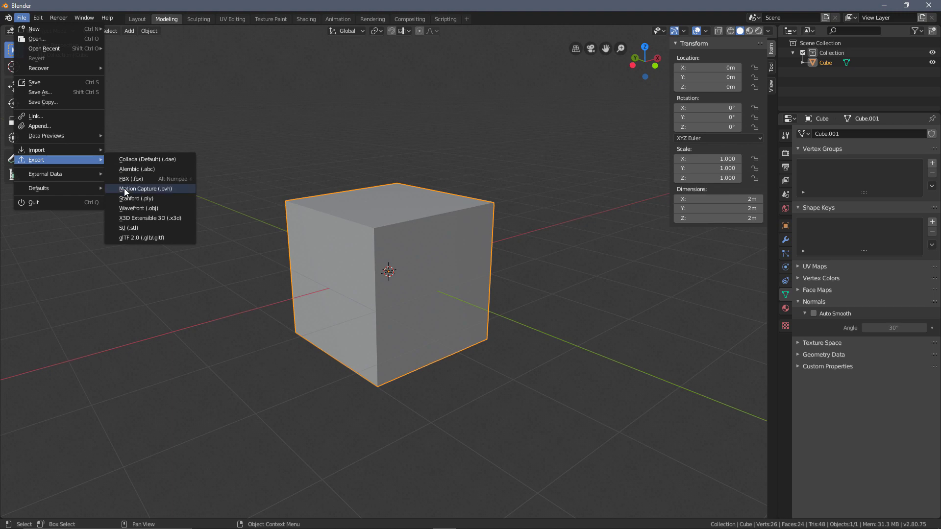
Step: Start the FBX export of cube.fbx and tick Selected Objects so only the selection exports
click(165, 180)
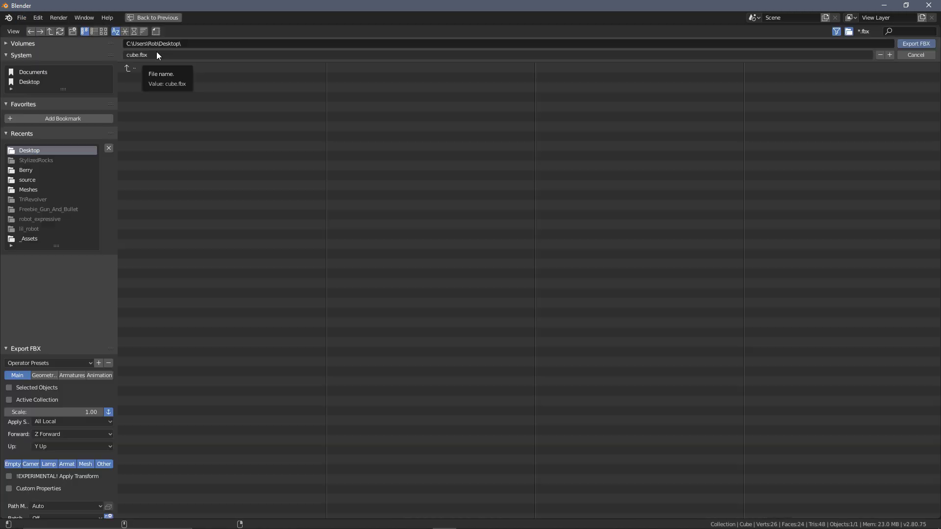
click(33, 388)
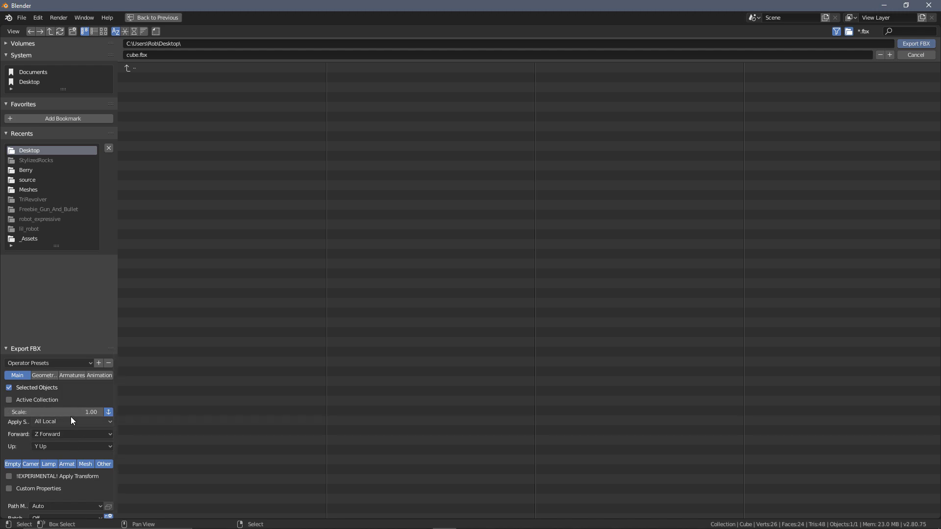
Step: In the Geometry export options, change Smoothing from Normals Only to Face
click(40, 377)
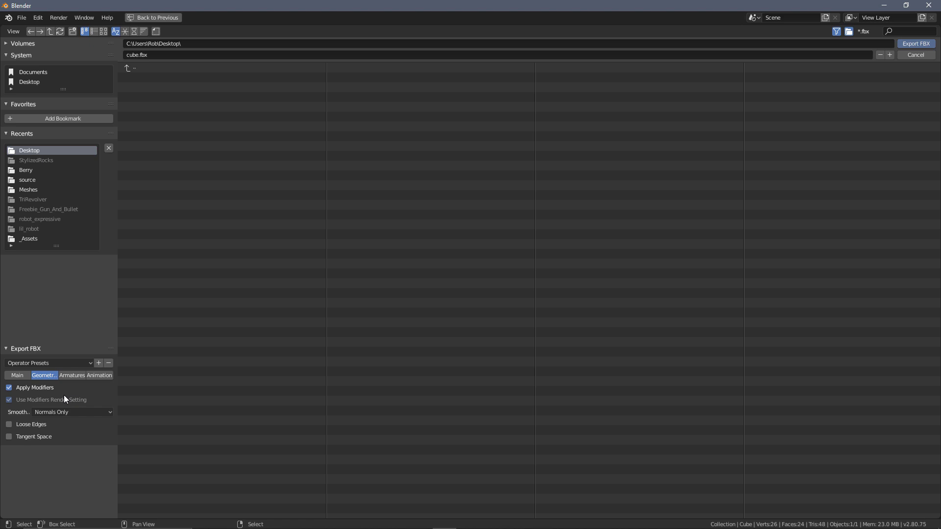
click(40, 412)
click(53, 431)
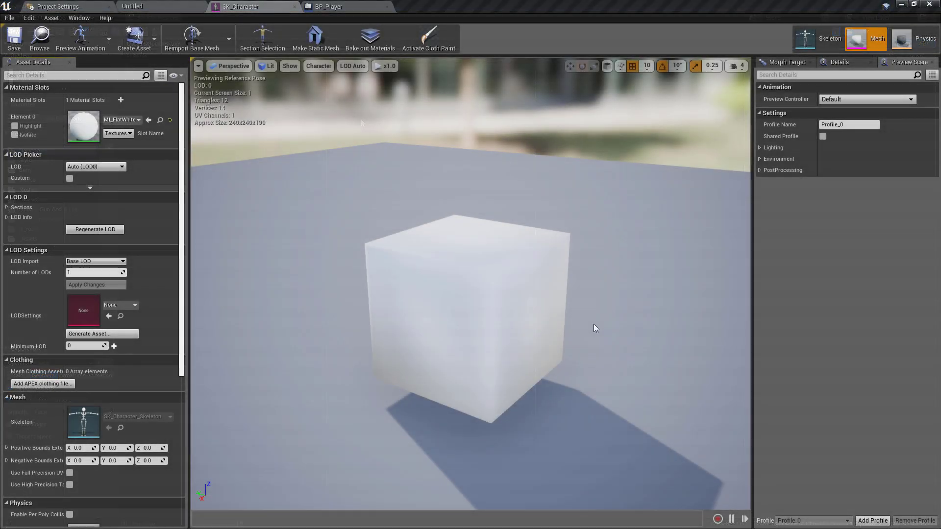
Step: Orbit below and above the imported cube in the UE4 mesh editor to inspect its face shading
alt+drag(579, 367, 580, 367)
alt+drag(534, 273, 534, 273)
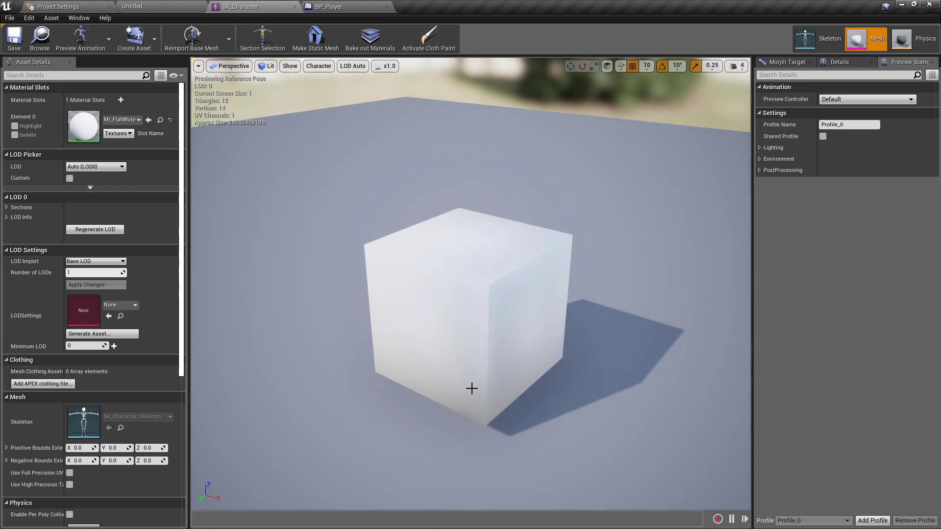
alt+drag(487, 250, 487, 249)
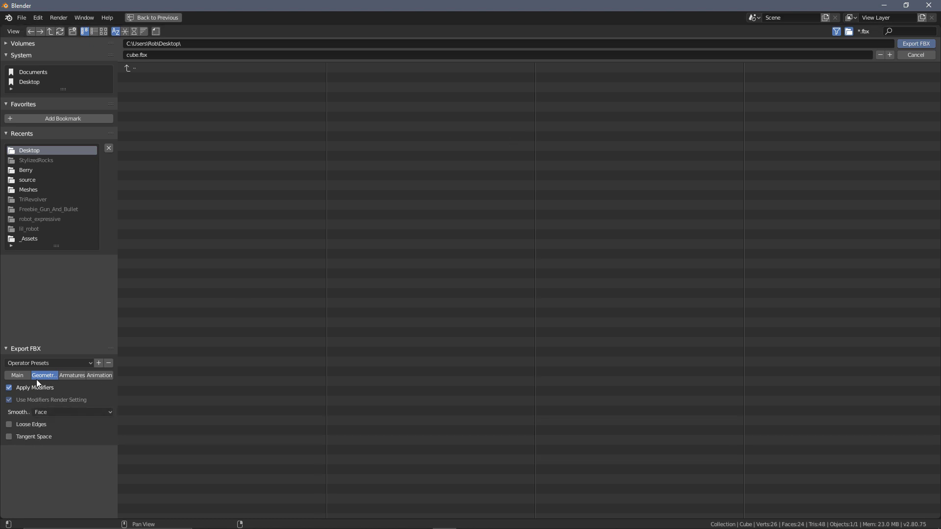
Step: Look through the Armatures and Animation export options, then go back to the Main settings
click(73, 375)
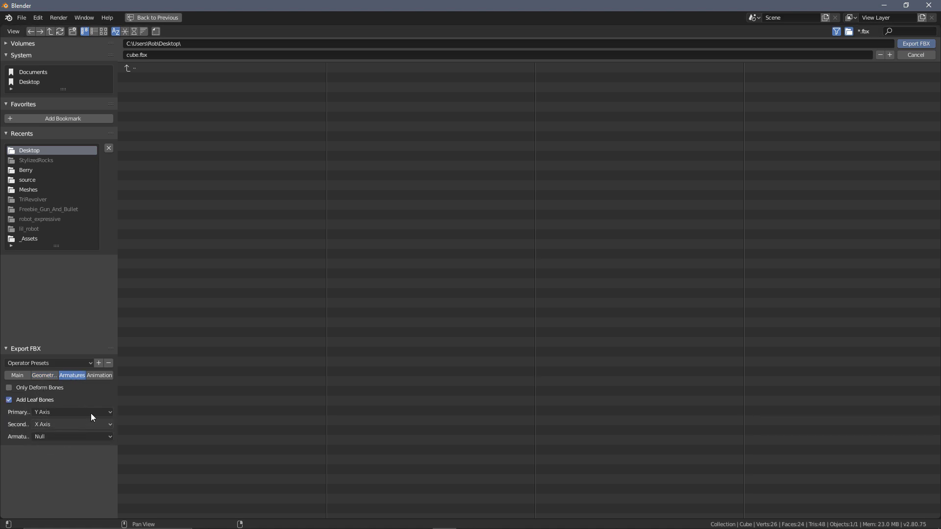
click(99, 375)
click(63, 374)
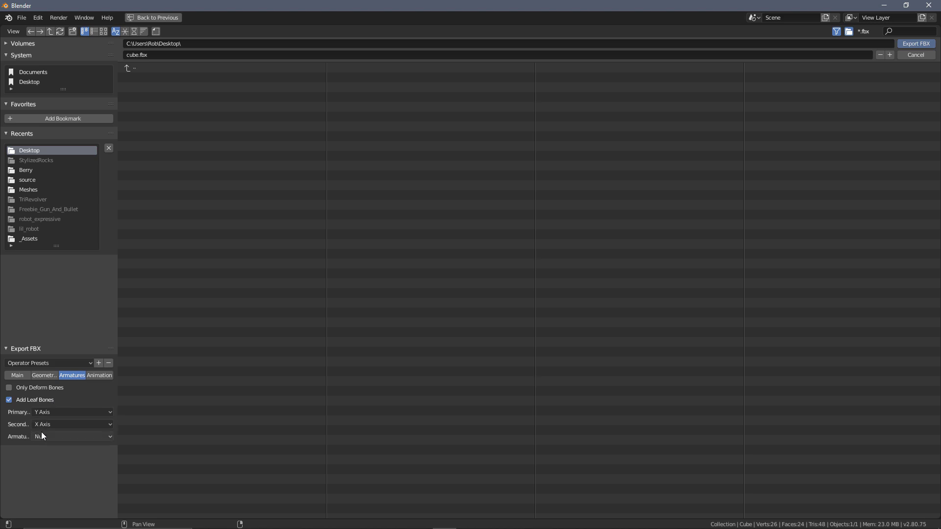
click(17, 375)
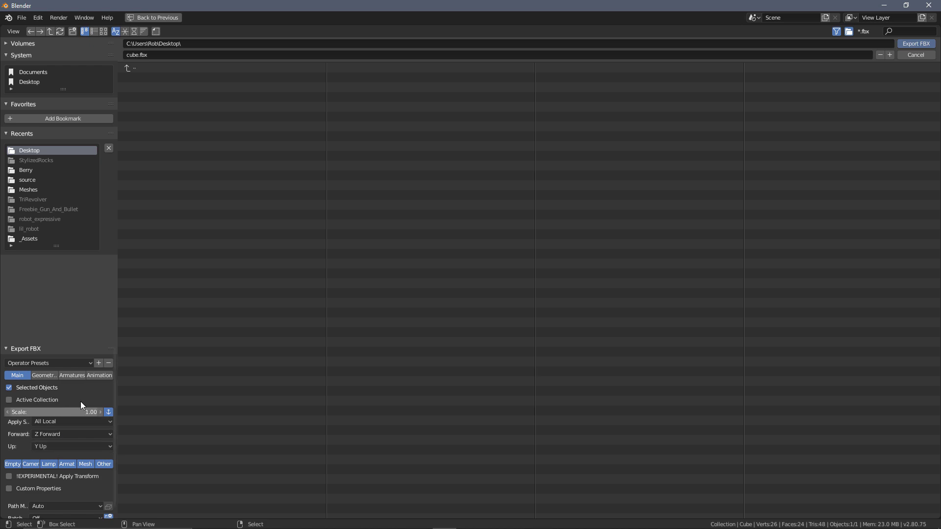
Step: Save the current FBX export settings as an operator preset named 'Unity' and check the presets list
click(98, 365)
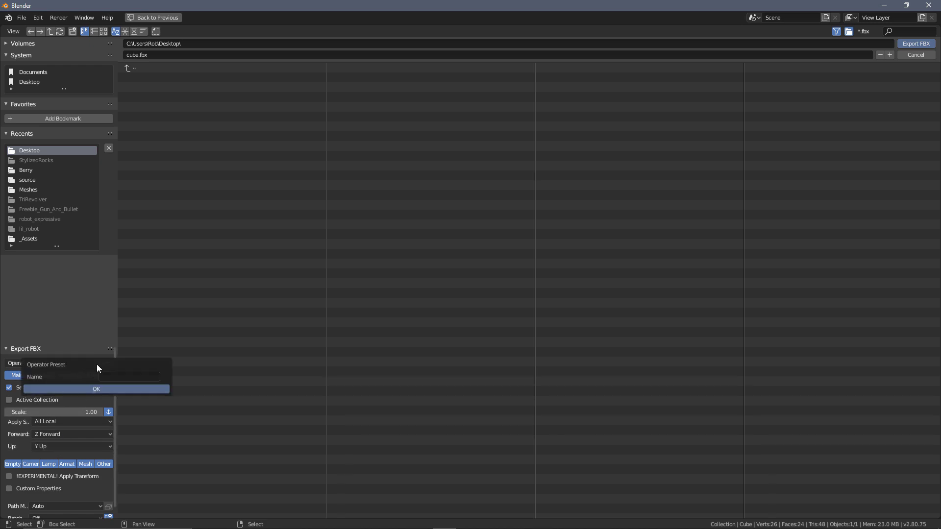
text(Unity)
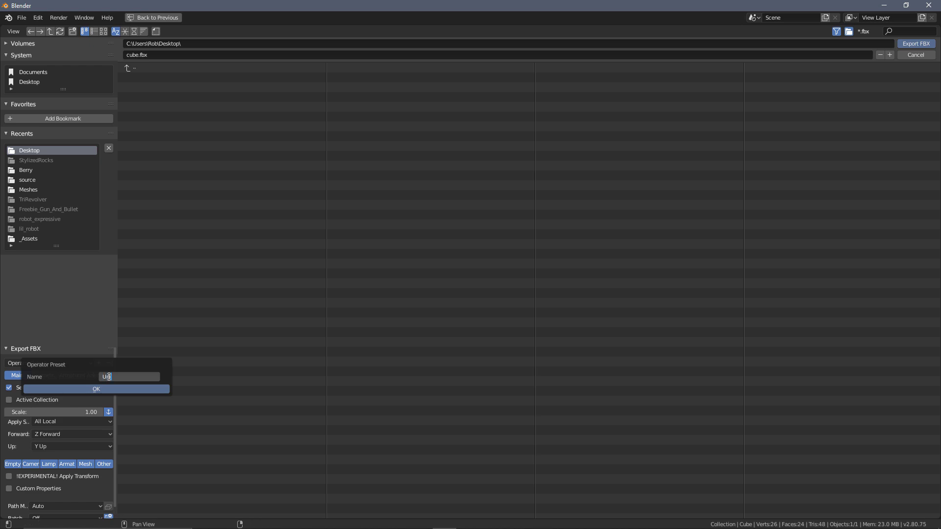
click(126, 389)
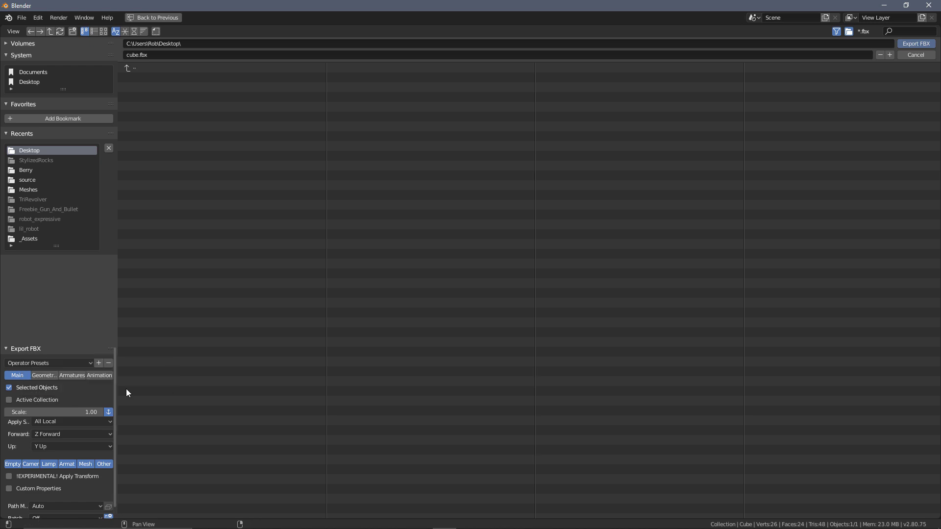
click(41, 363)
click(33, 379)
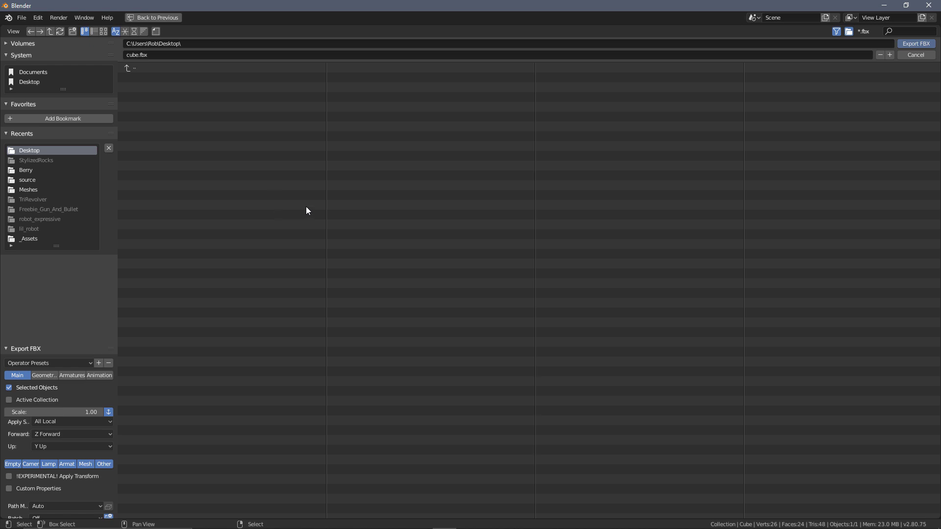
Step: Set the axes to X Forward and Z Up, and save them as a preset named 'Ue4'
click(67, 446)
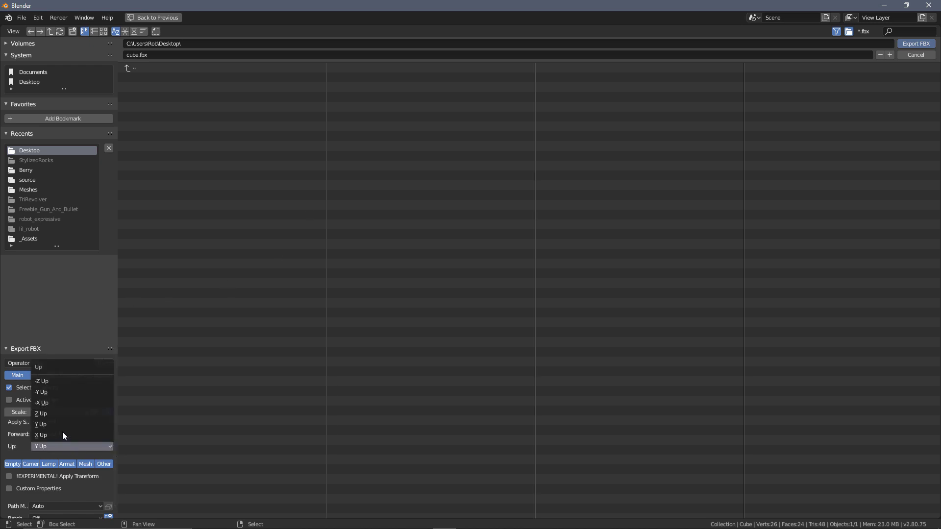
click(54, 413)
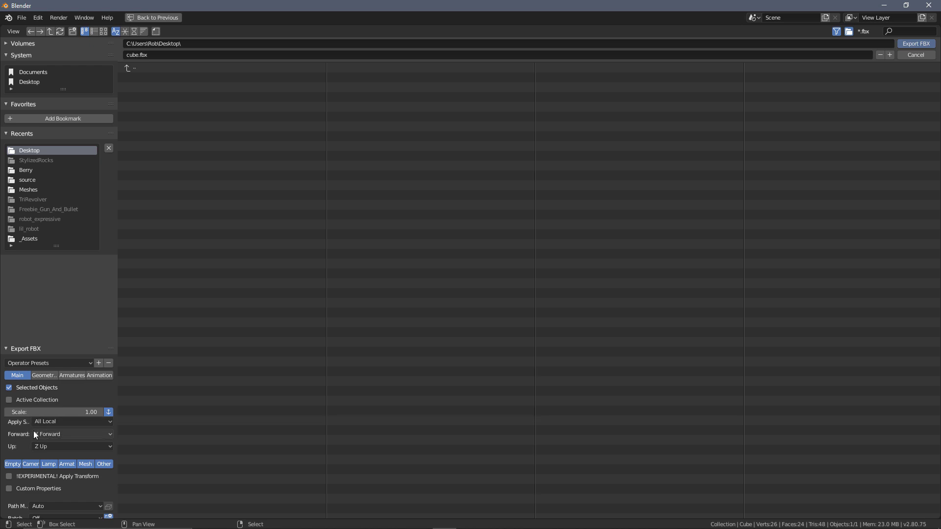
click(98, 363)
click(113, 374)
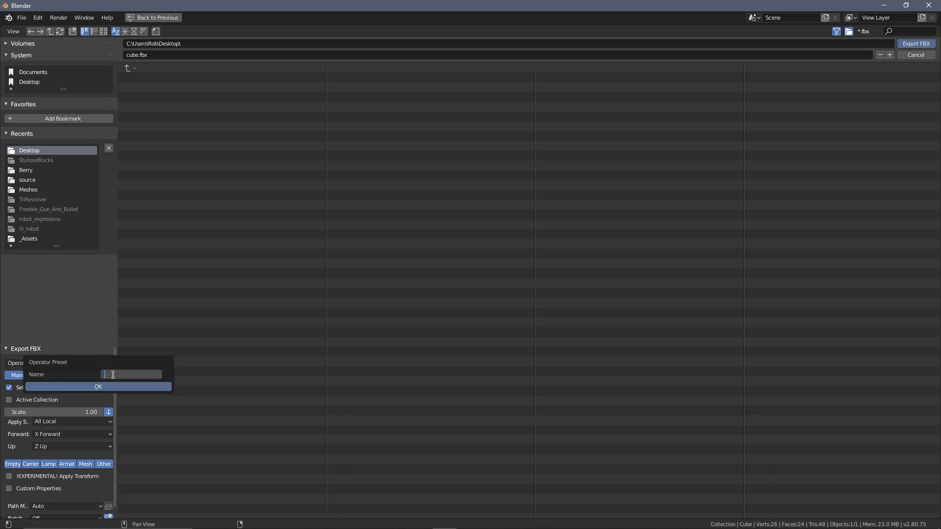
text(Ue4)
click(118, 387)
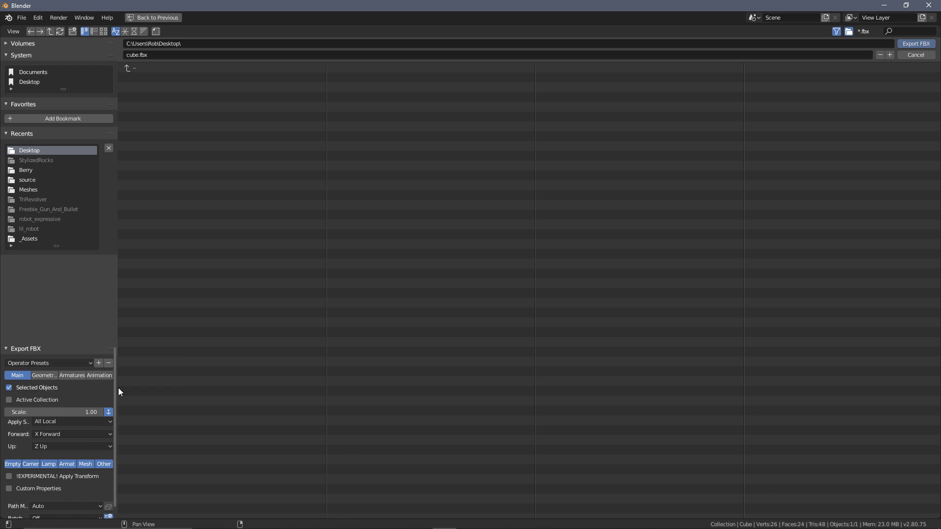
click(64, 363)
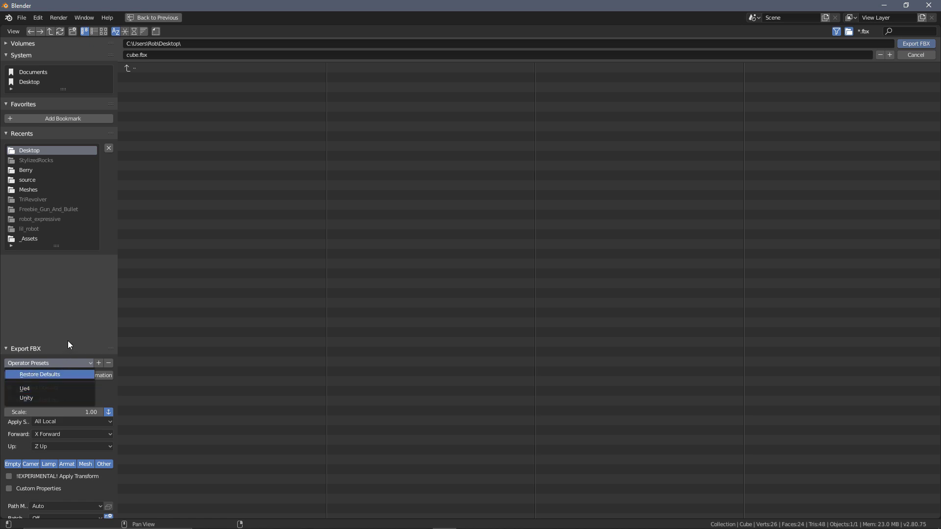
Step: Switch between the Unity and Ue4 presets, checking Geometry options, and finish on Unity
click(52, 397)
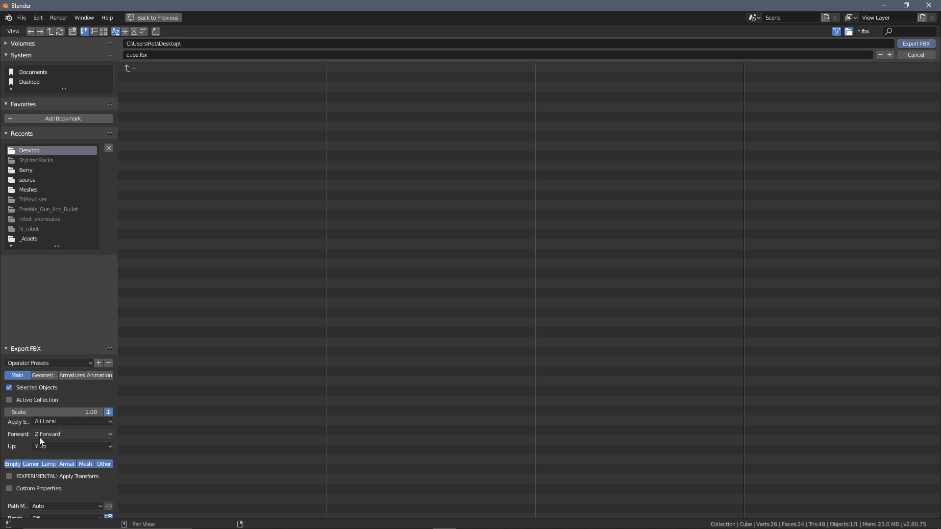
click(54, 362)
click(30, 390)
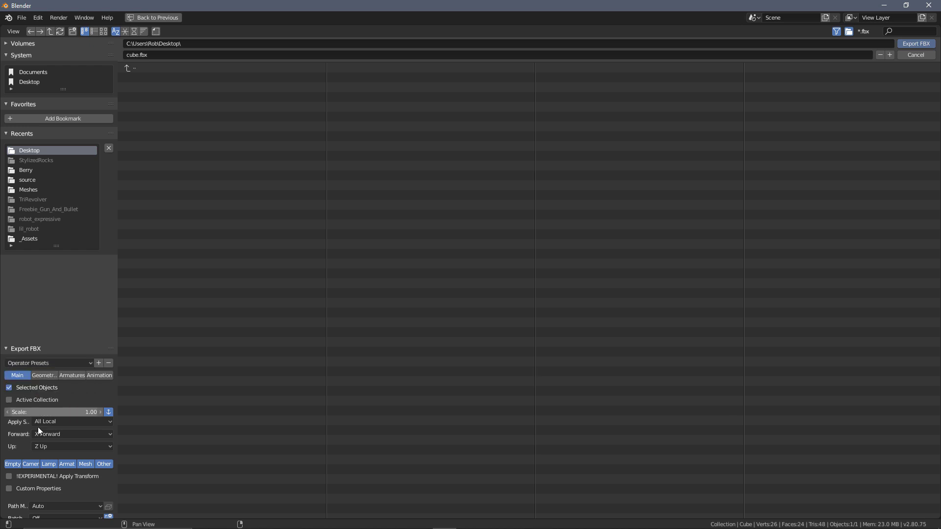
click(47, 376)
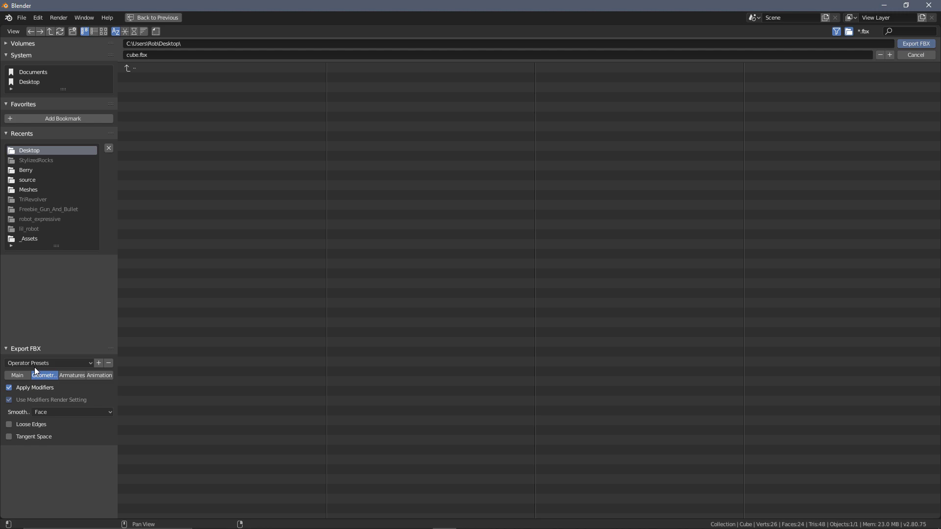
click(35, 365)
click(34, 398)
click(45, 375)
ctrl+scroll(67, 370, up, 1)
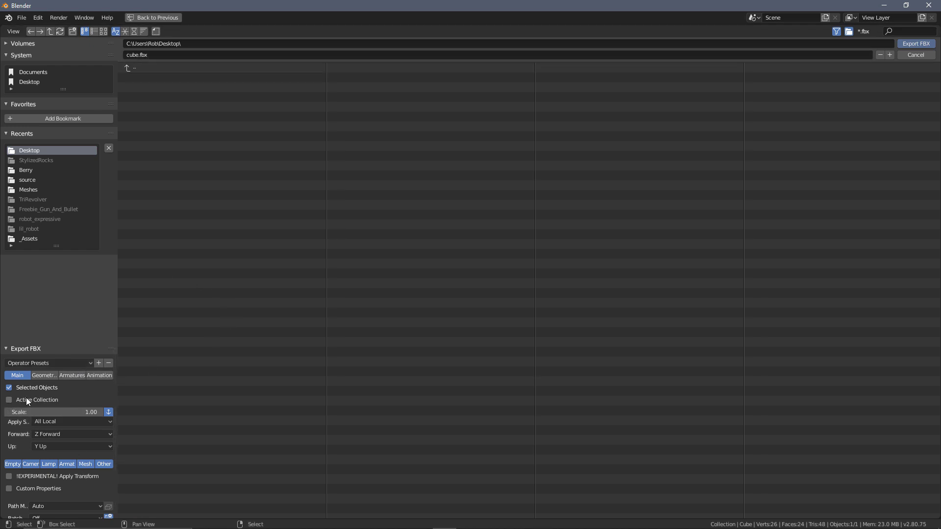
Step: Export the cube to the Desktop as cubeUnity.fbx using the Unity preset
click(35, 363)
click(37, 390)
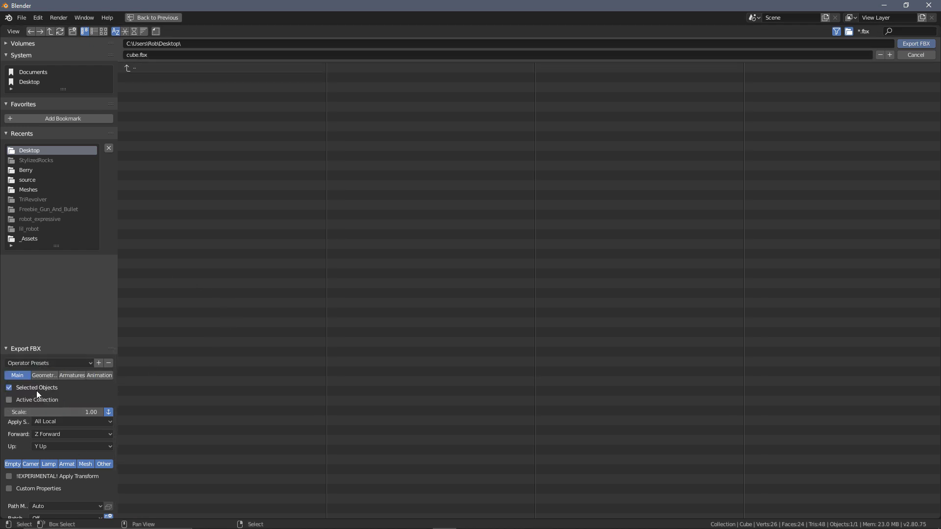
click(130, 55)
key(Right)
key(Right)
key(Right)
key(Right)
text(Unity)
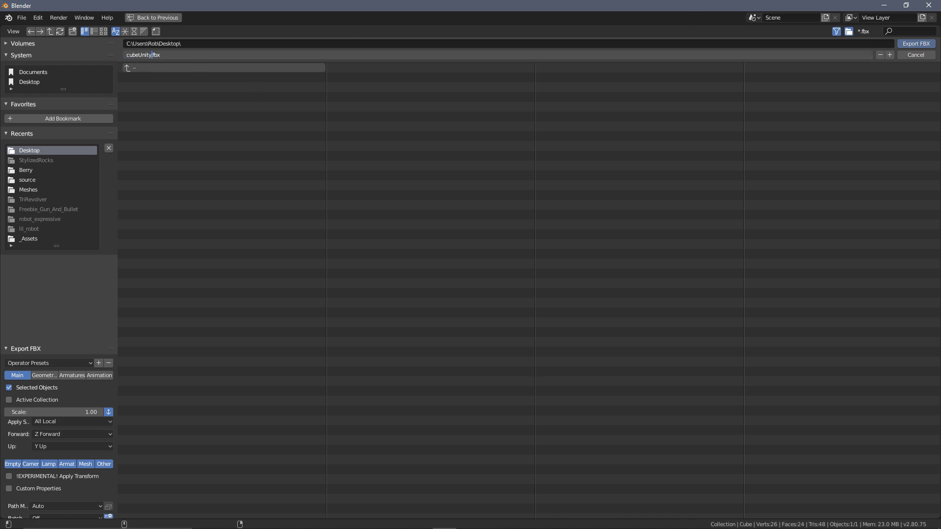
click(916, 44)
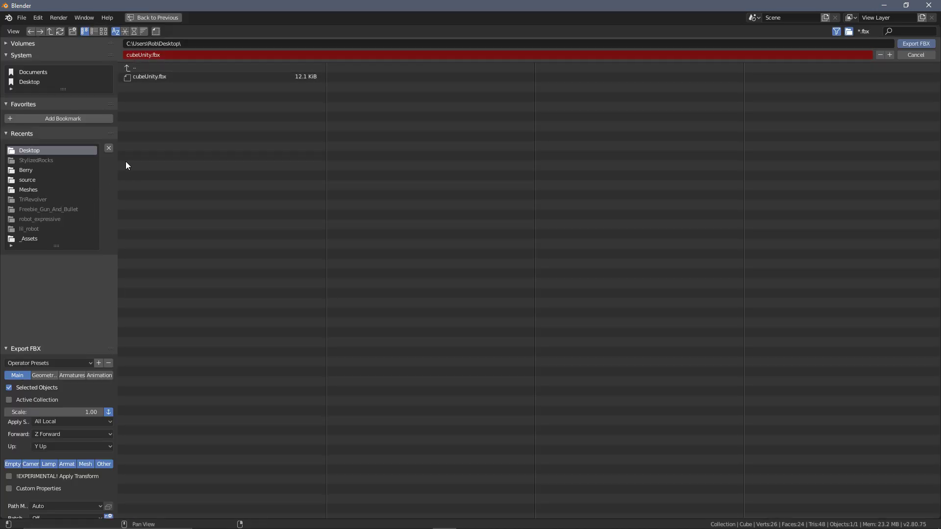
Step: Export the cube again as cubeUE4.fbx using the Ue4 preset
click(44, 366)
click(42, 388)
double_click(147, 55)
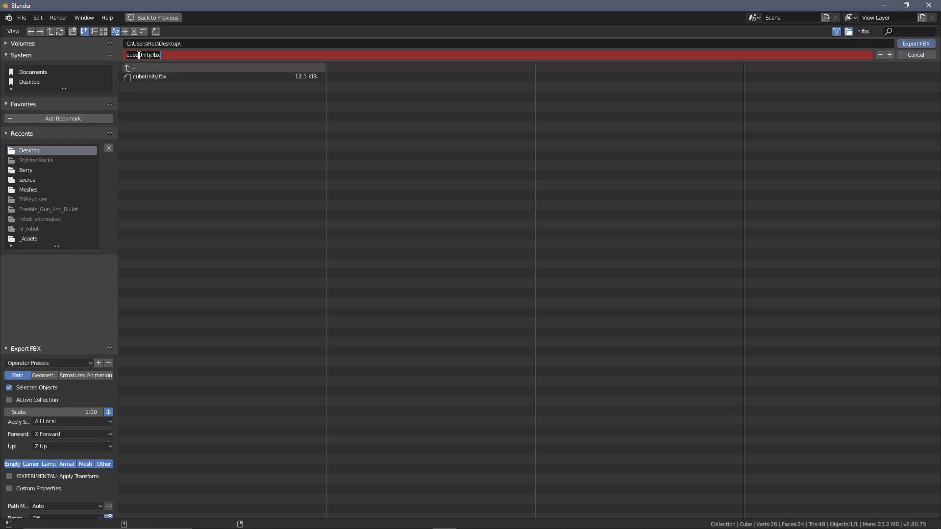
text(UE4)
click(915, 43)
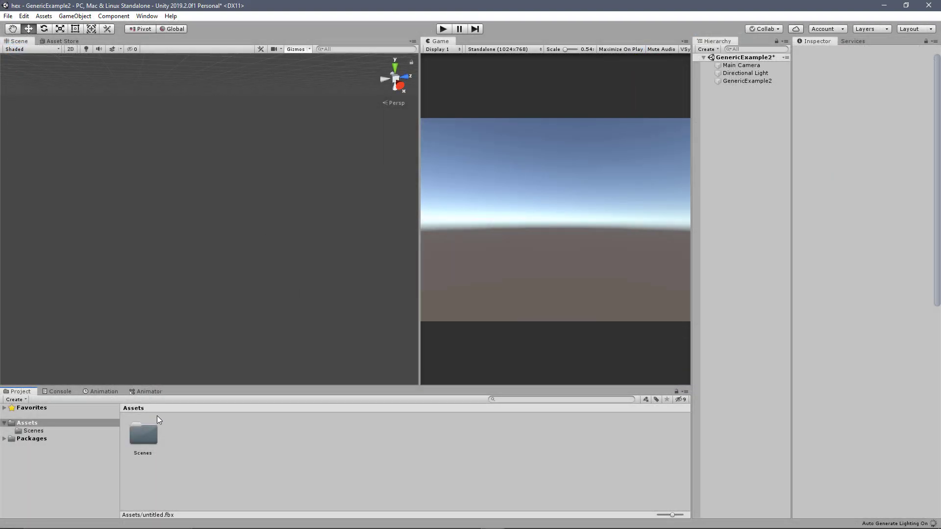
Step: Import cubeUnity.fbx into Assets with Import New Asset and drag it into the scene
right_click(258, 436)
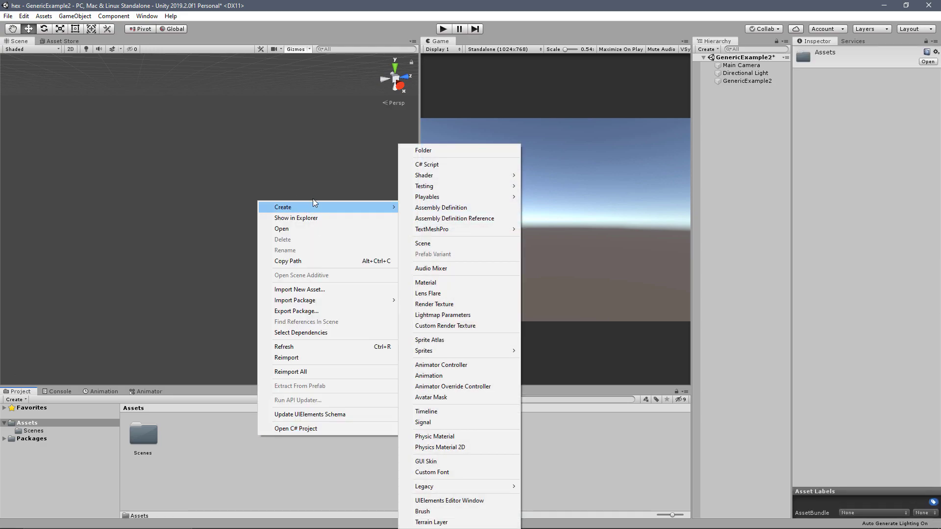
mouse_move(323, 209)
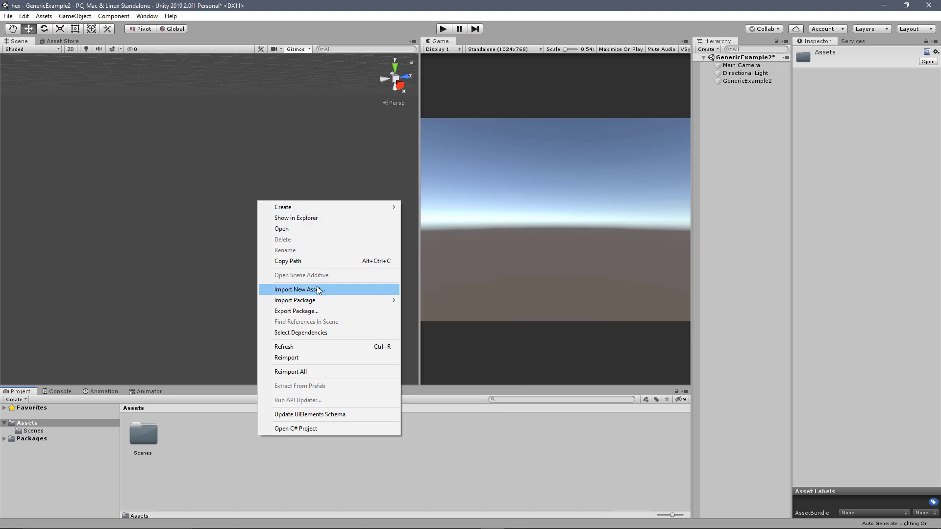
click(351, 289)
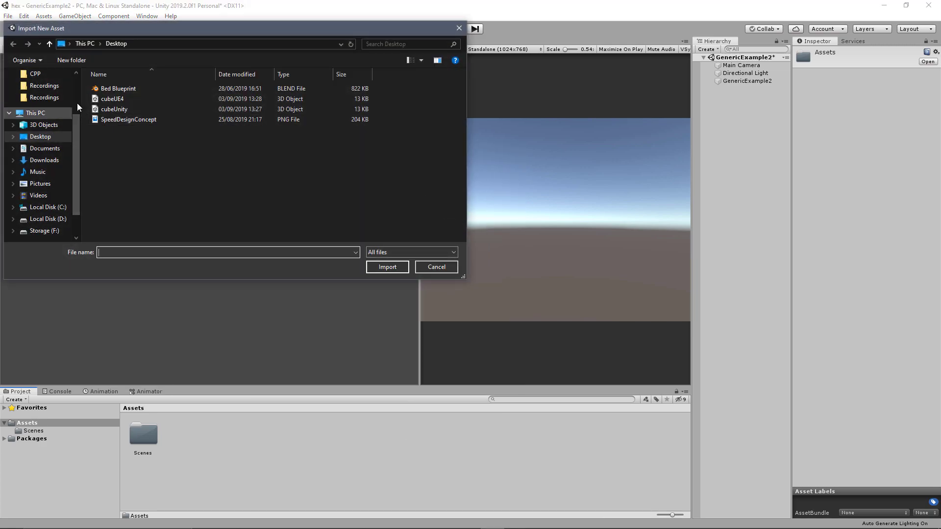
double_click(127, 111)
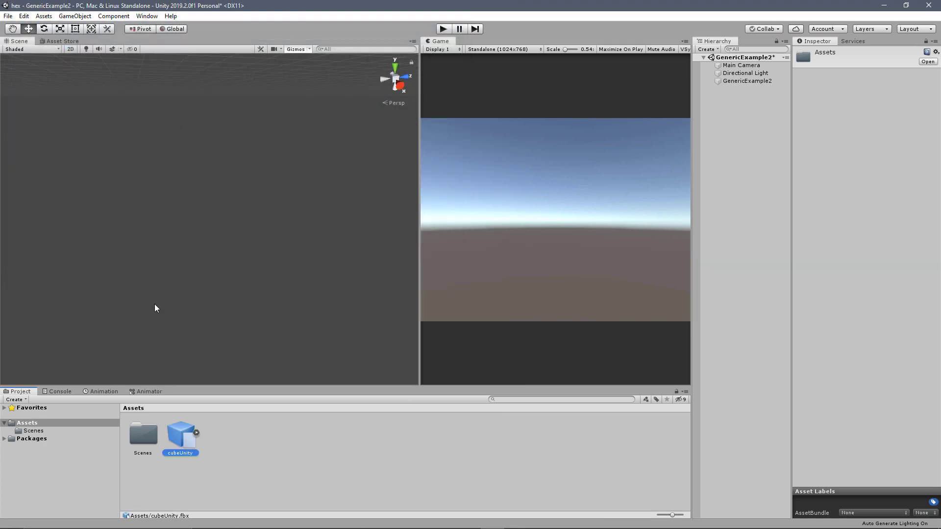
drag(189, 427, 160, 257)
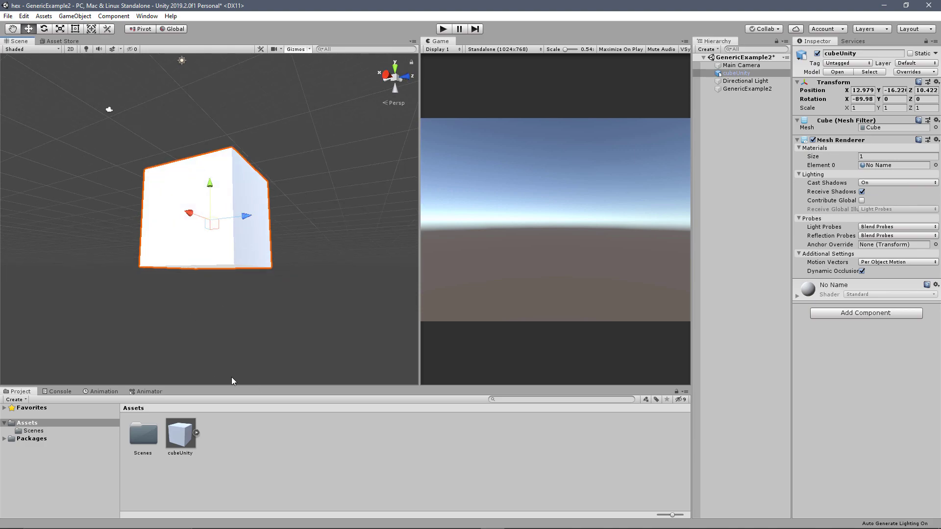
Step: Inspect the Cube sub-mesh of cubeUnity and orbit to a front view of the placed cube
click(196, 433)
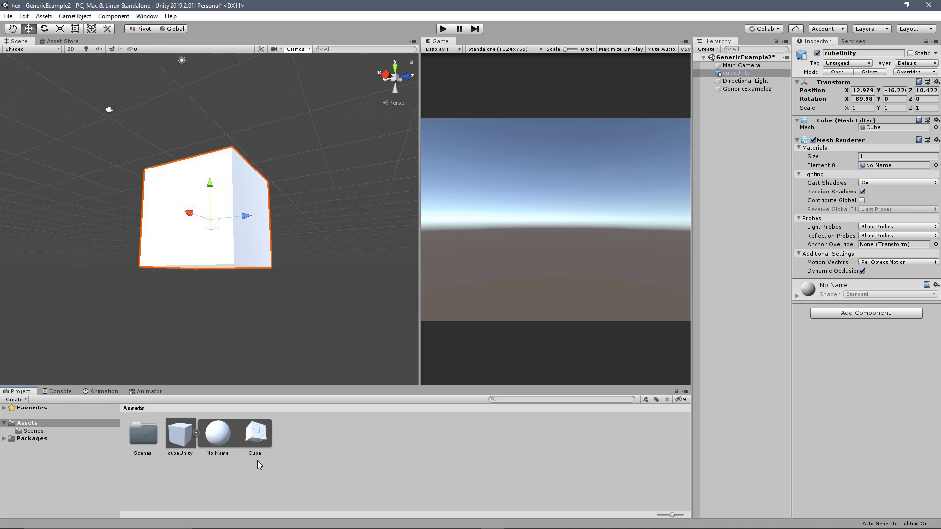
click(256, 441)
drag(857, 463, 885, 491)
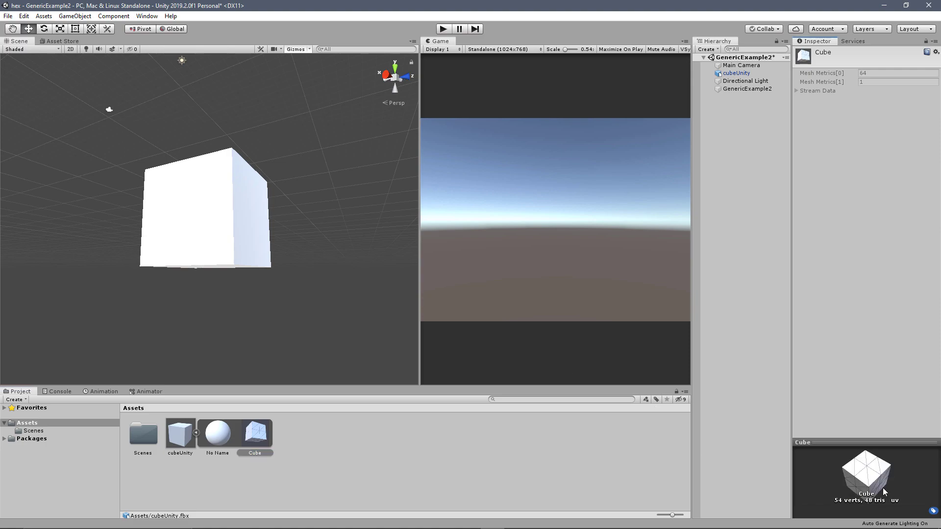
alt+drag(203, 232, 235, 238)
alt+drag(235, 238, 225, 233)
click(224, 232)
scroll(278, 250, up, 2)
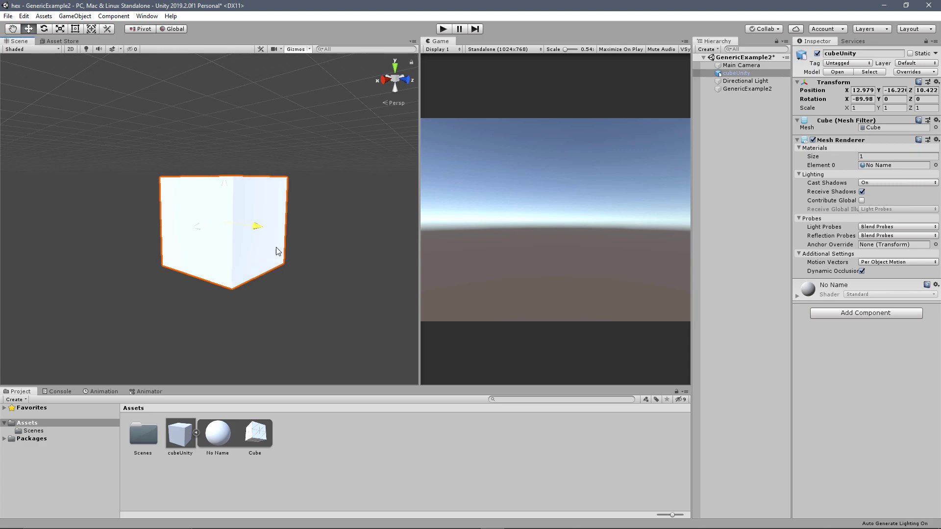
alt+drag(277, 251, 451, 193)
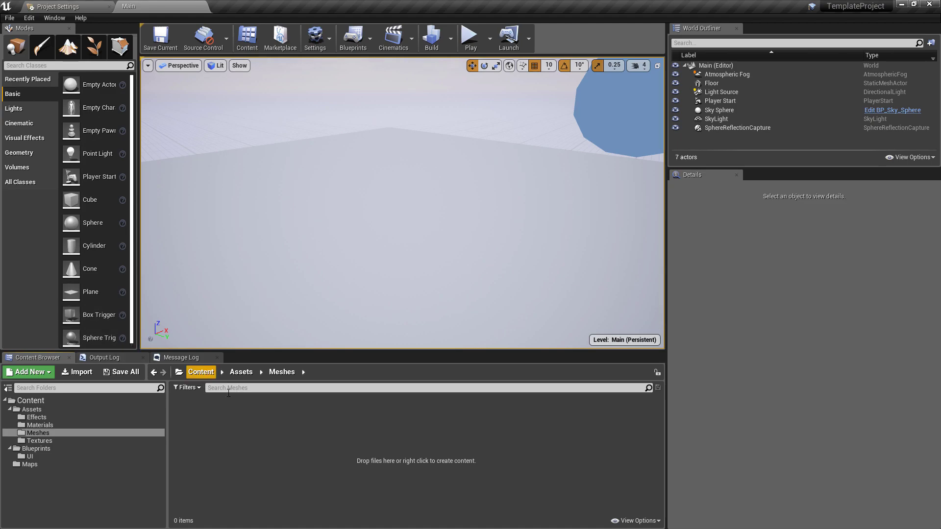
Step: Import cubeUE4.fbx from the Desktop into the Meshes folder with default options
right_click(311, 445)
click(349, 175)
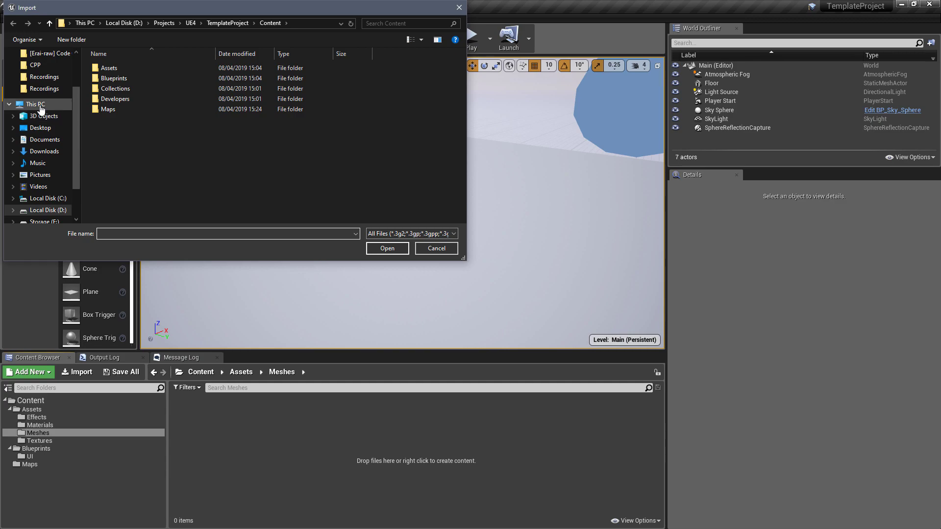
click(35, 104)
click(40, 128)
click(129, 78)
double_click(115, 67)
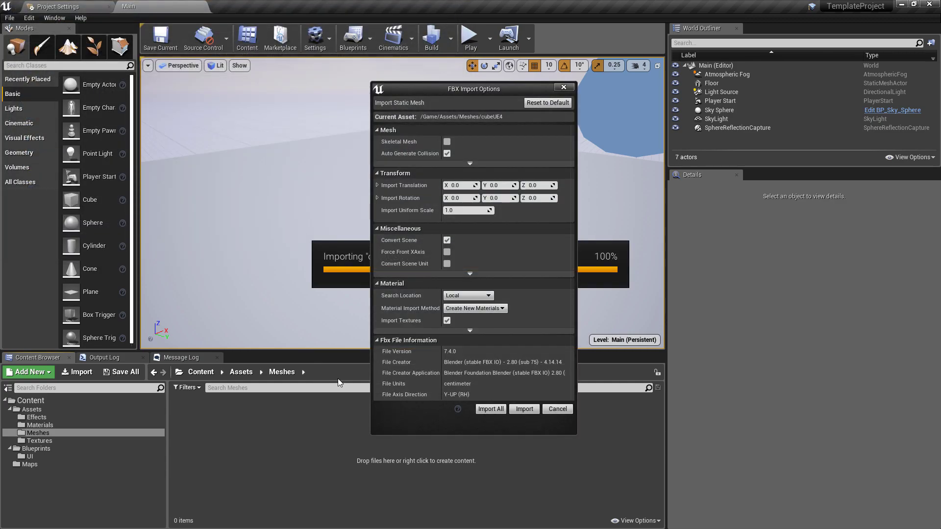
click(491, 408)
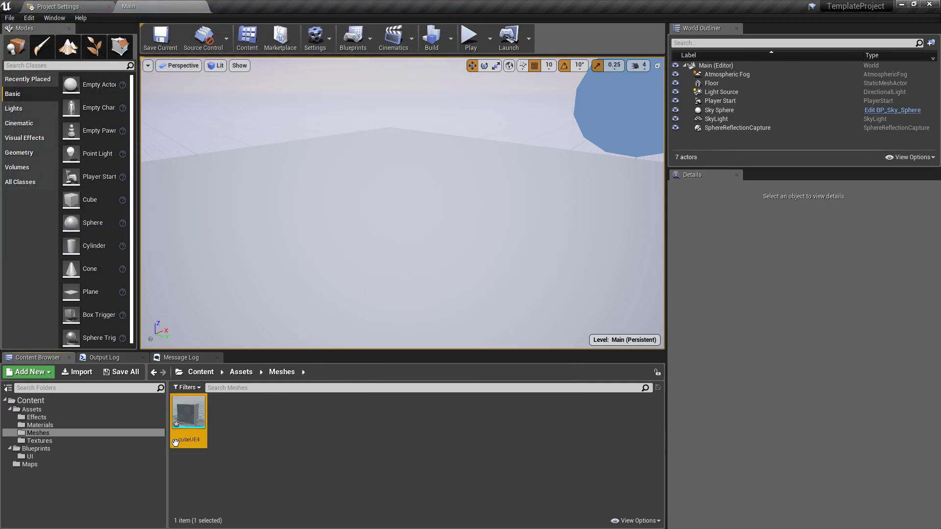
Step: Assign the MI_FlatWhite material to cubeUE4 in the mesh editor and place it in the Main level
double_click(188, 414)
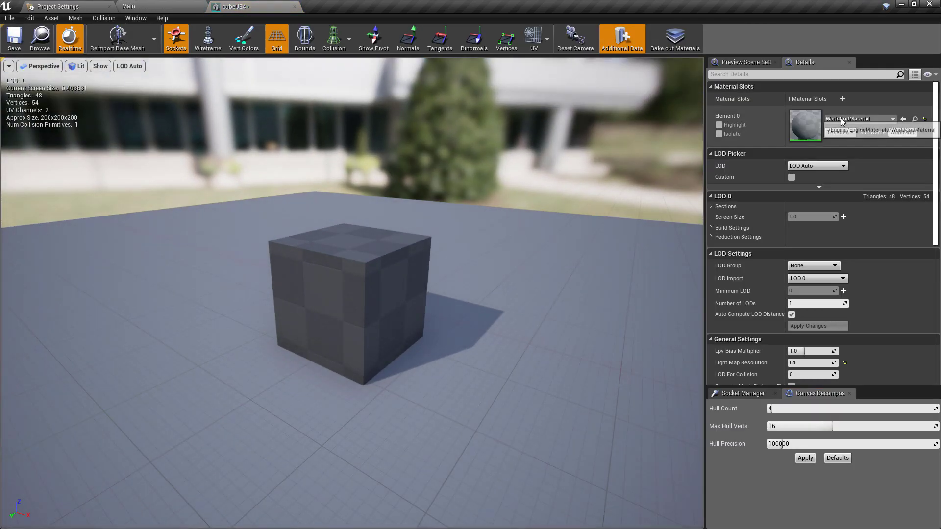
click(859, 118)
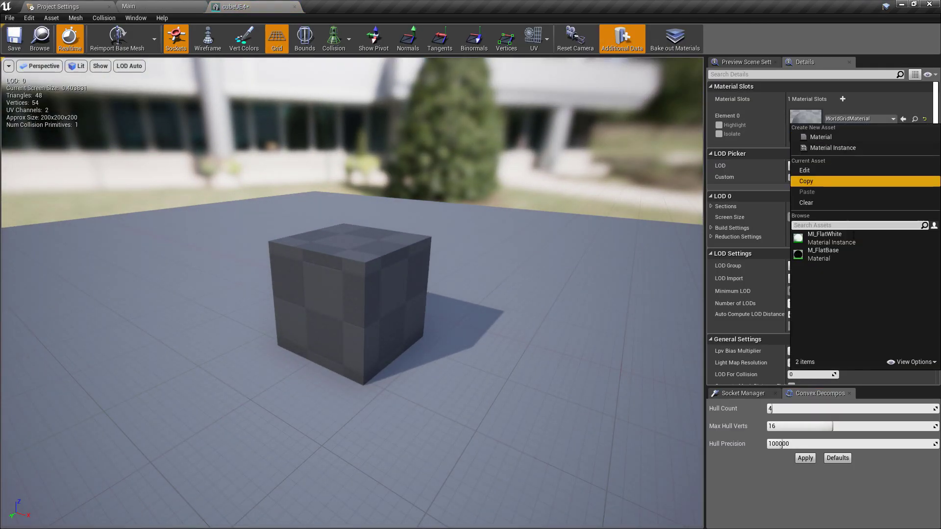
click(853, 235)
drag(417, 322, 520, 333)
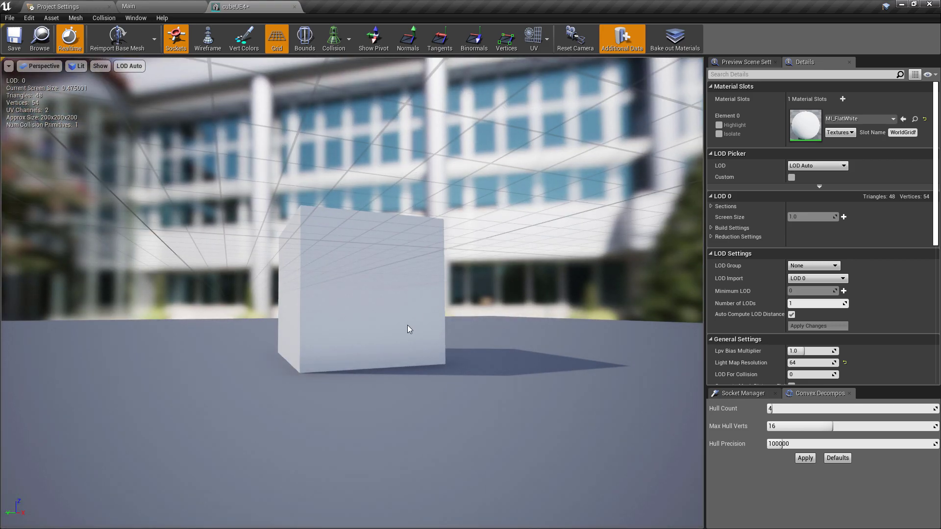
drag(408, 327, 539, 294)
drag(460, 319, 518, 338)
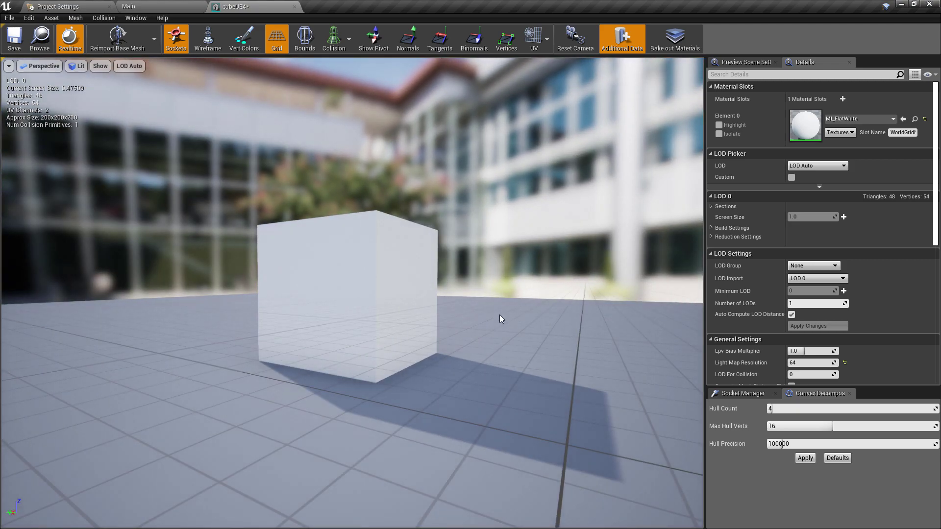
click(128, 6)
drag(189, 417, 387, 147)
Step: Lift the cubeUE4 actor with the Z arrow to Location Z 160 and orbit around it
key(f)
right_drag(387, 147, 500, 170)
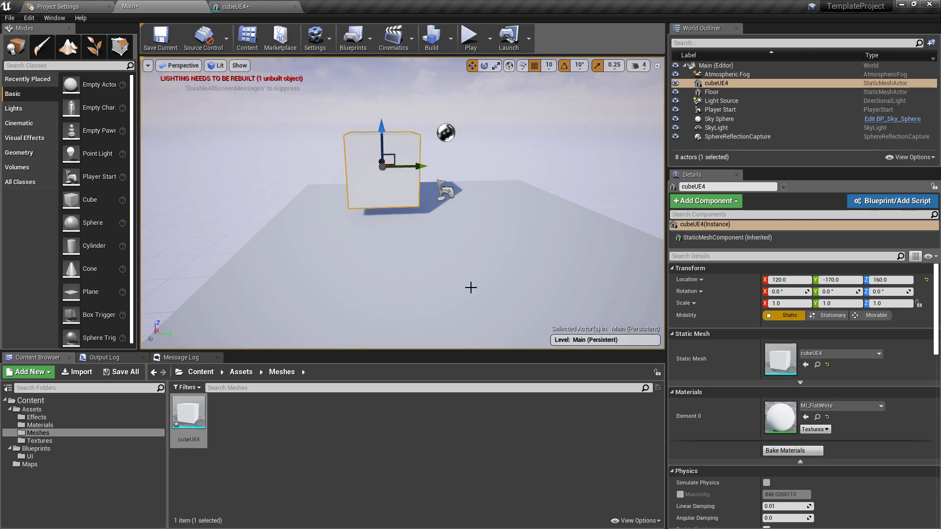
alt+drag(583, 201, 613, 204)
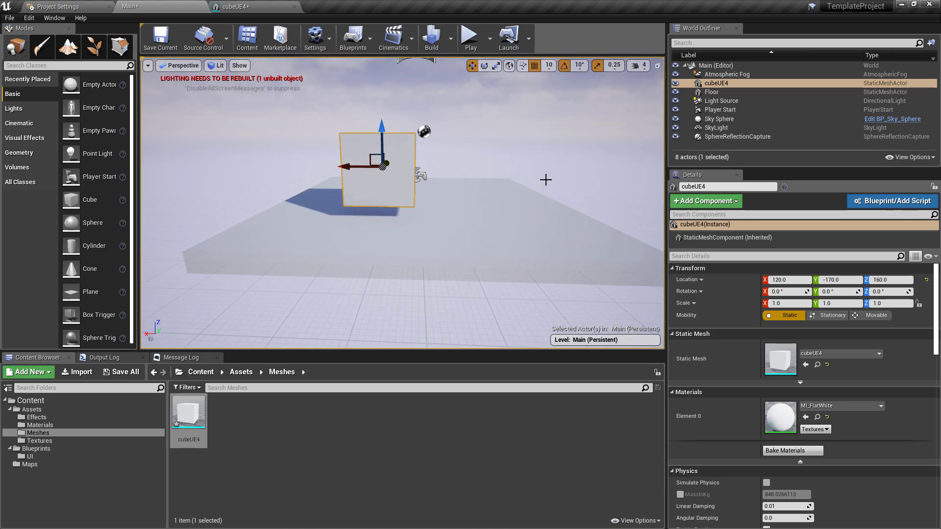
alt+drag(448, 155, 490, 155)
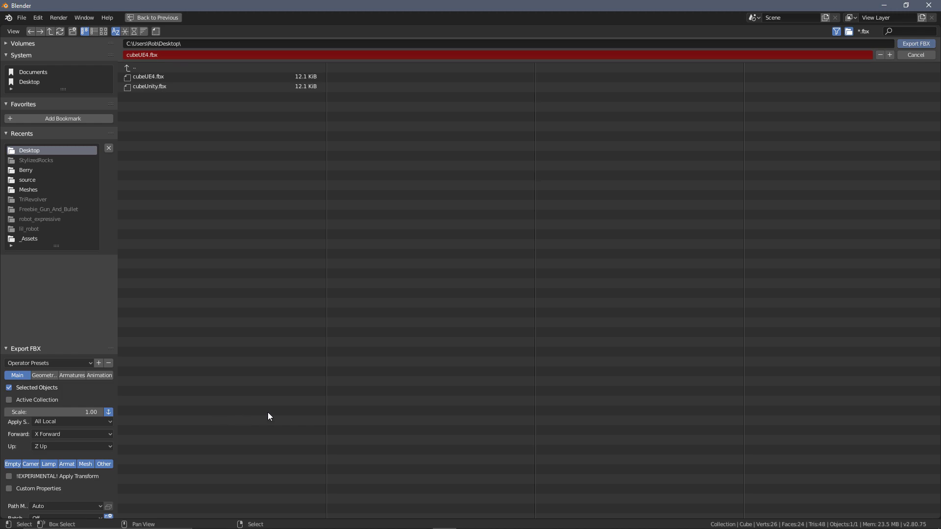
Step: Dismiss the FBX export browser to get back to the cube in the 3D viewport
key(Return)
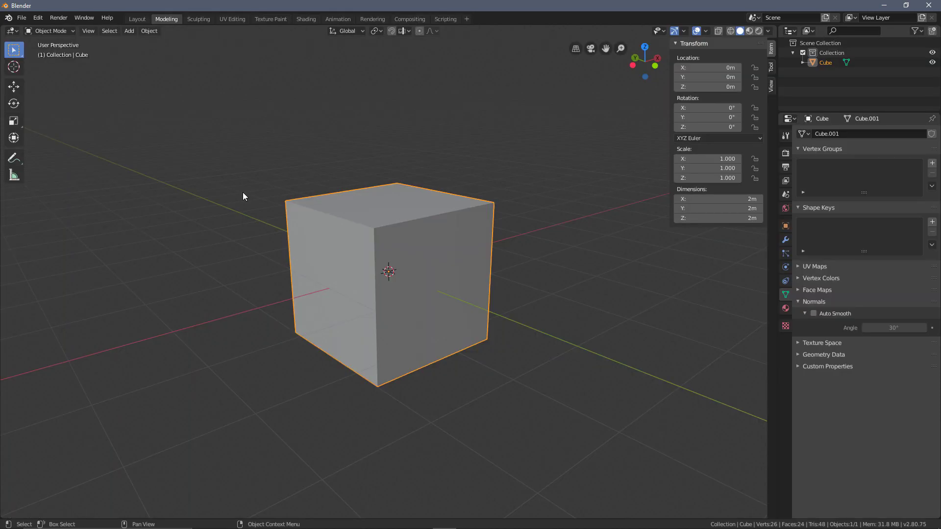